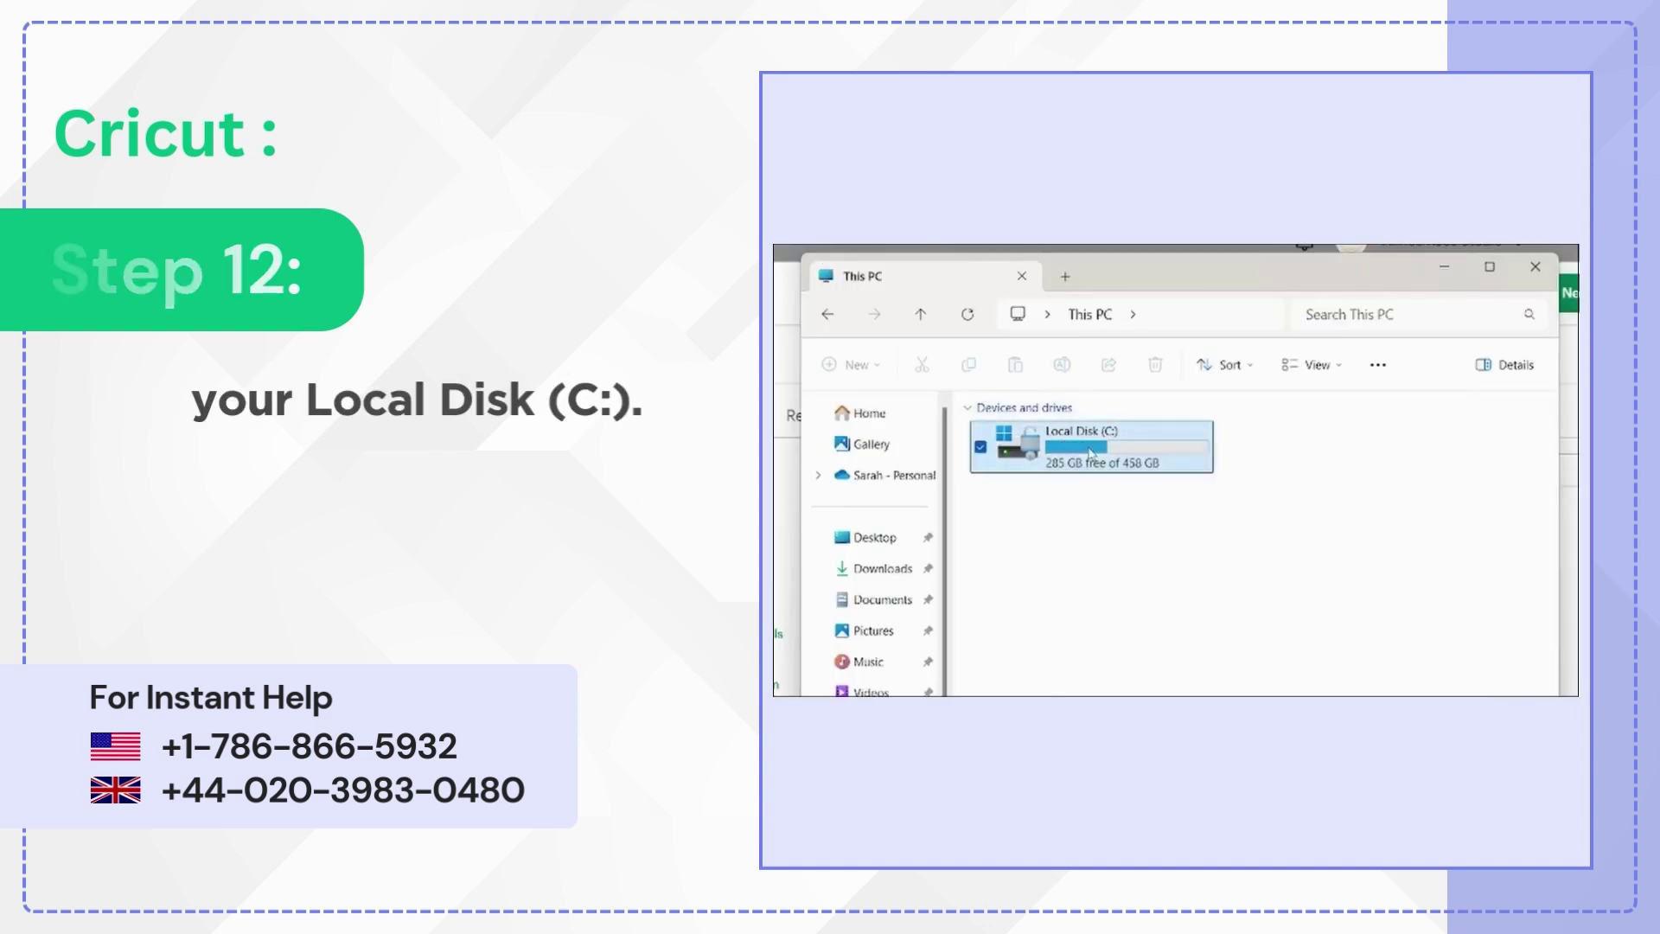
Browse from Local Disk (C:) through Users into the sarah profile folder
double_click(1071, 447)
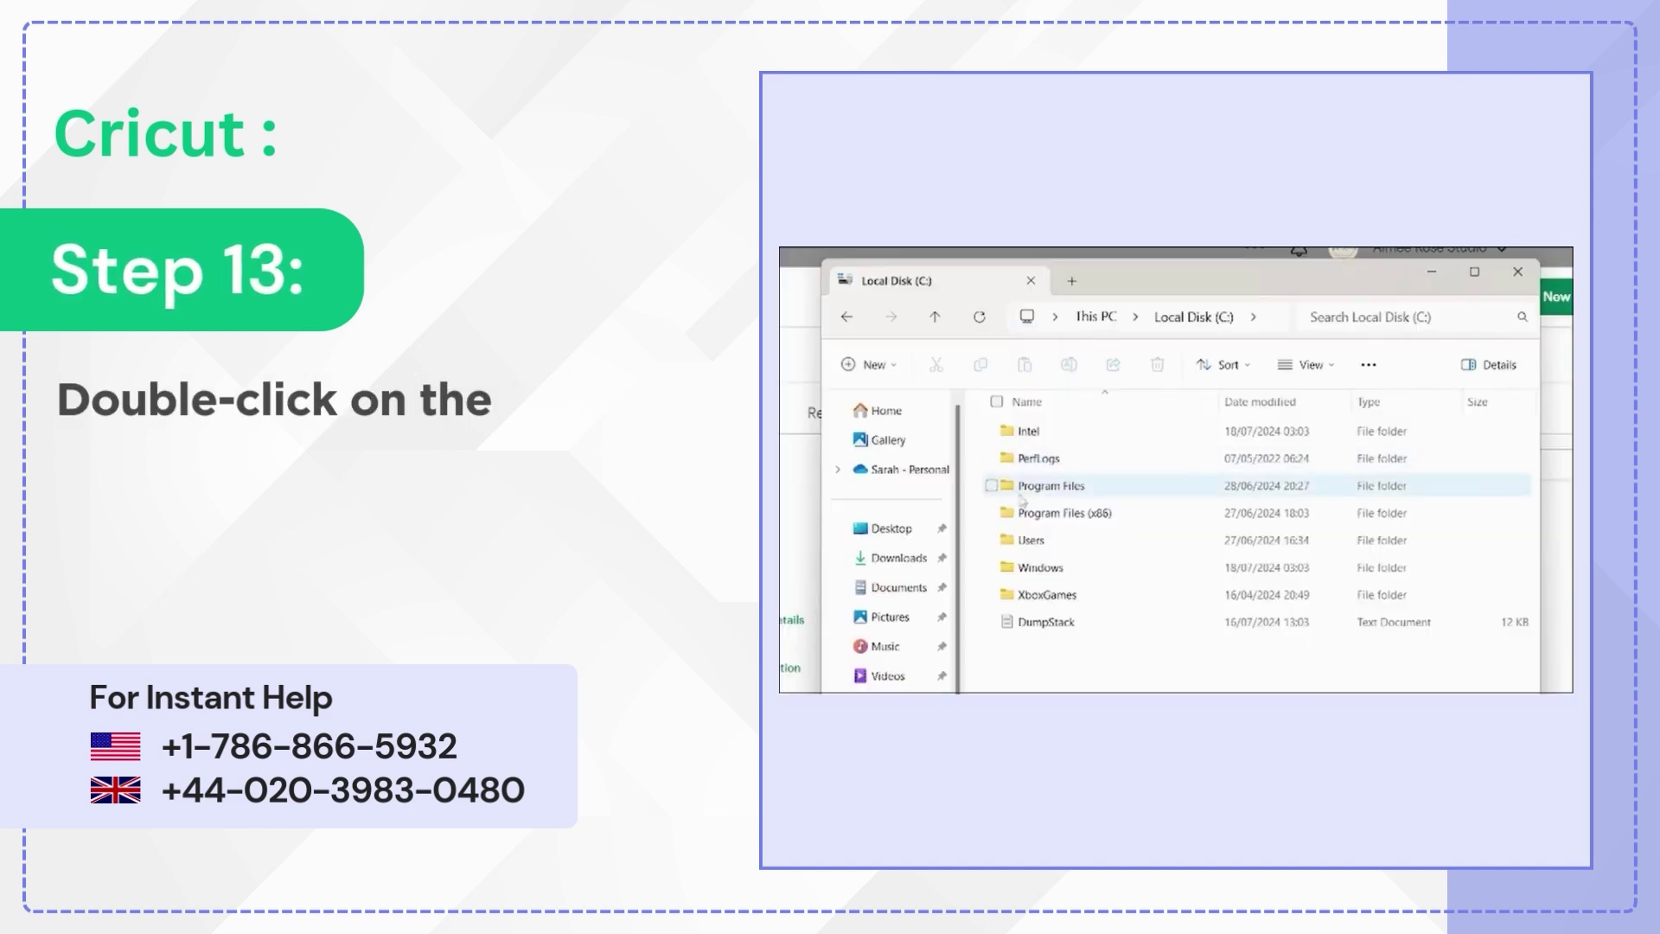
double_click(1031, 540)
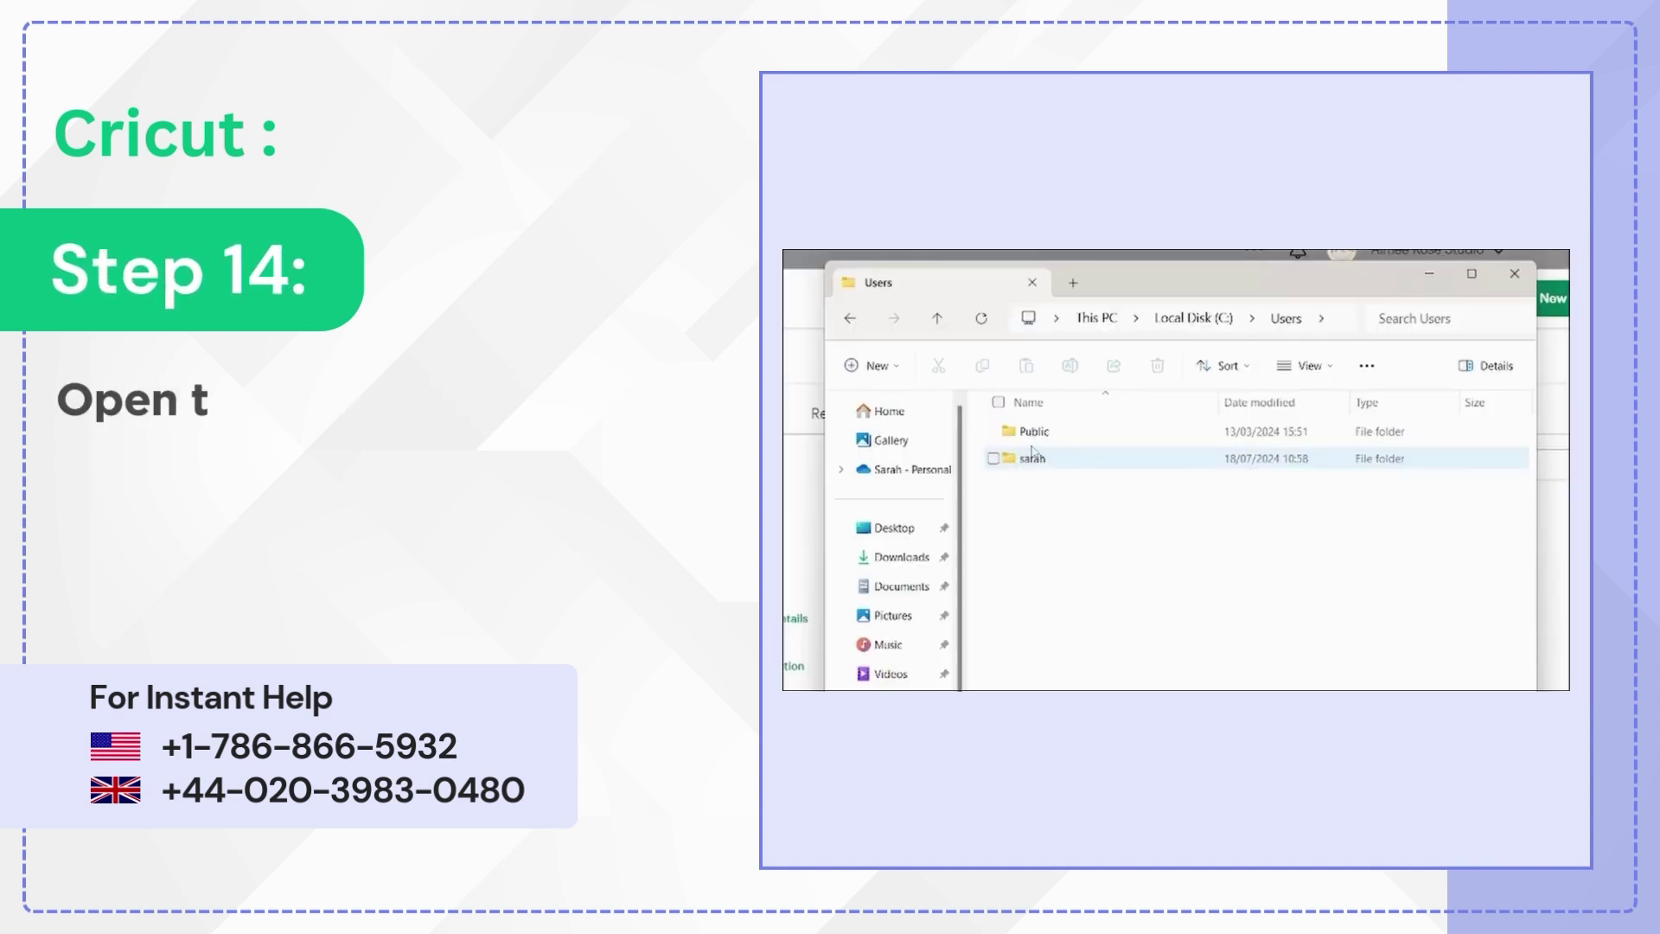
double_click(1034, 462)
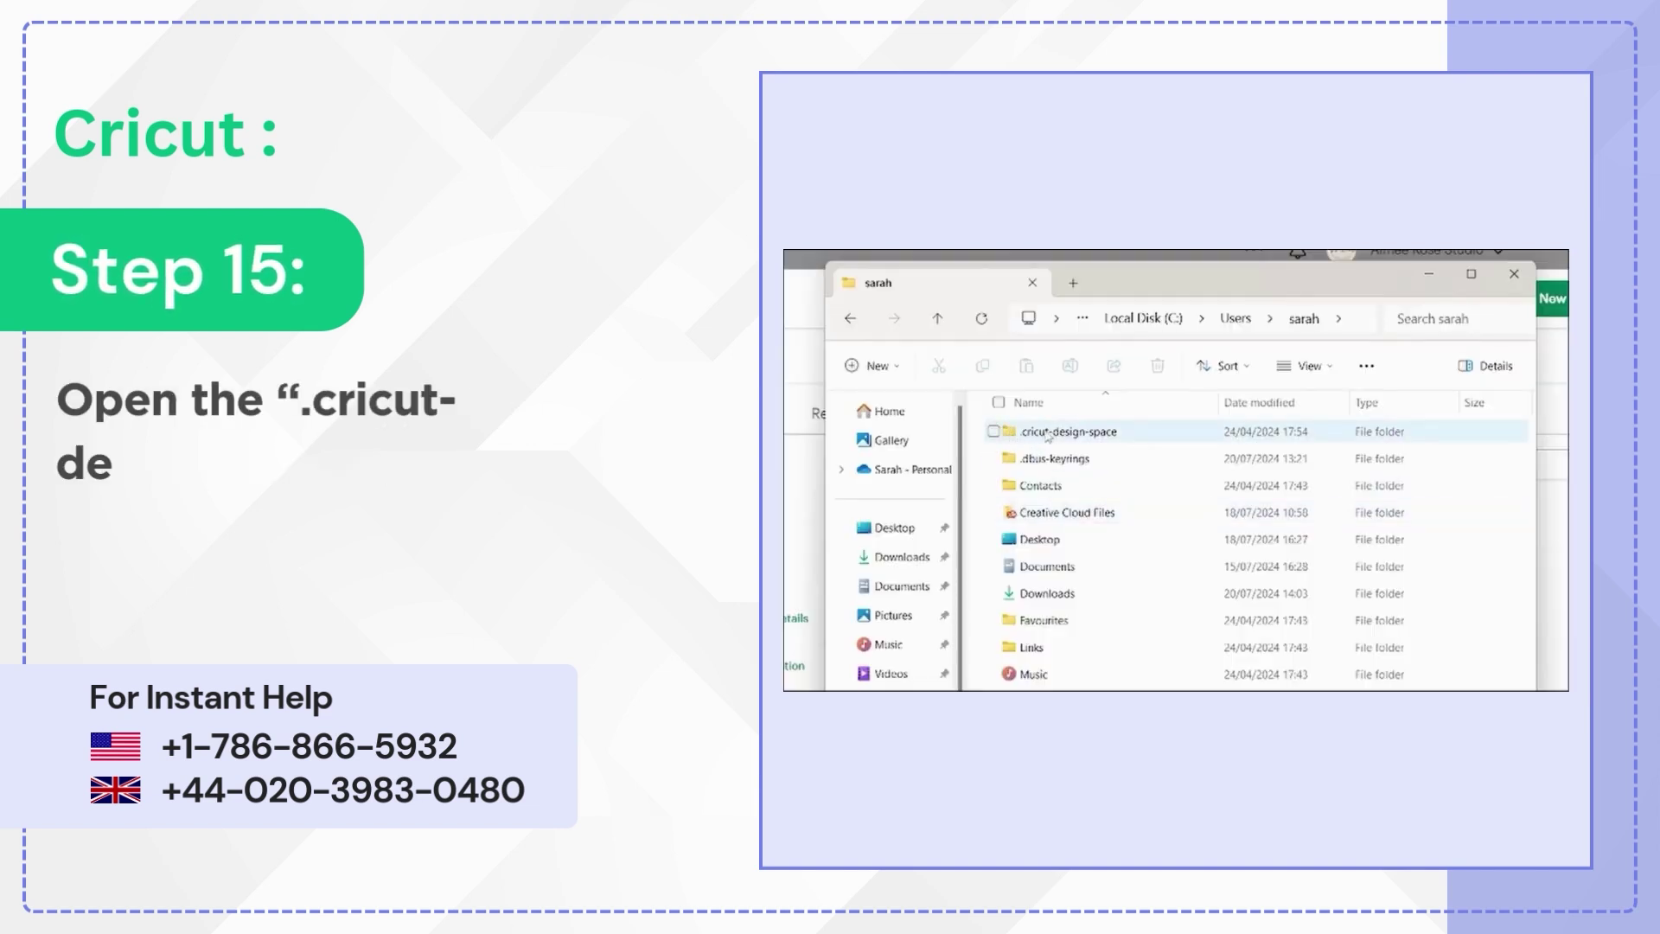
Drill through .cricut-design-space, LocalData, the account folder and Canvas into design folder 680333132
double_click(1046, 431)
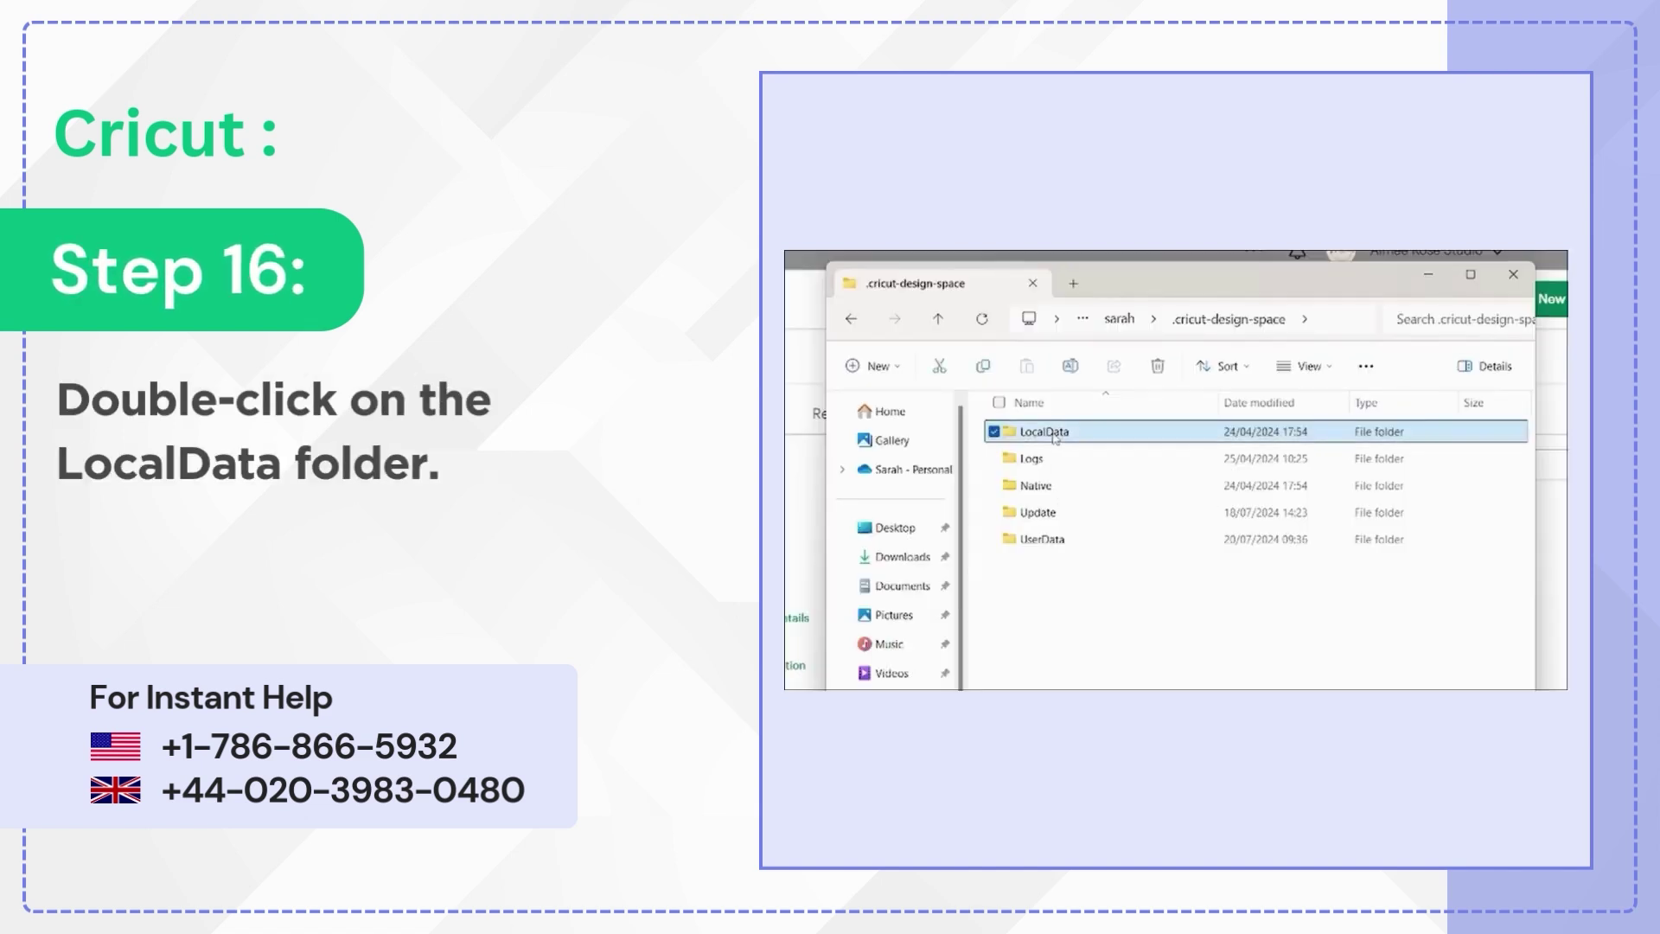
double_click(1044, 430)
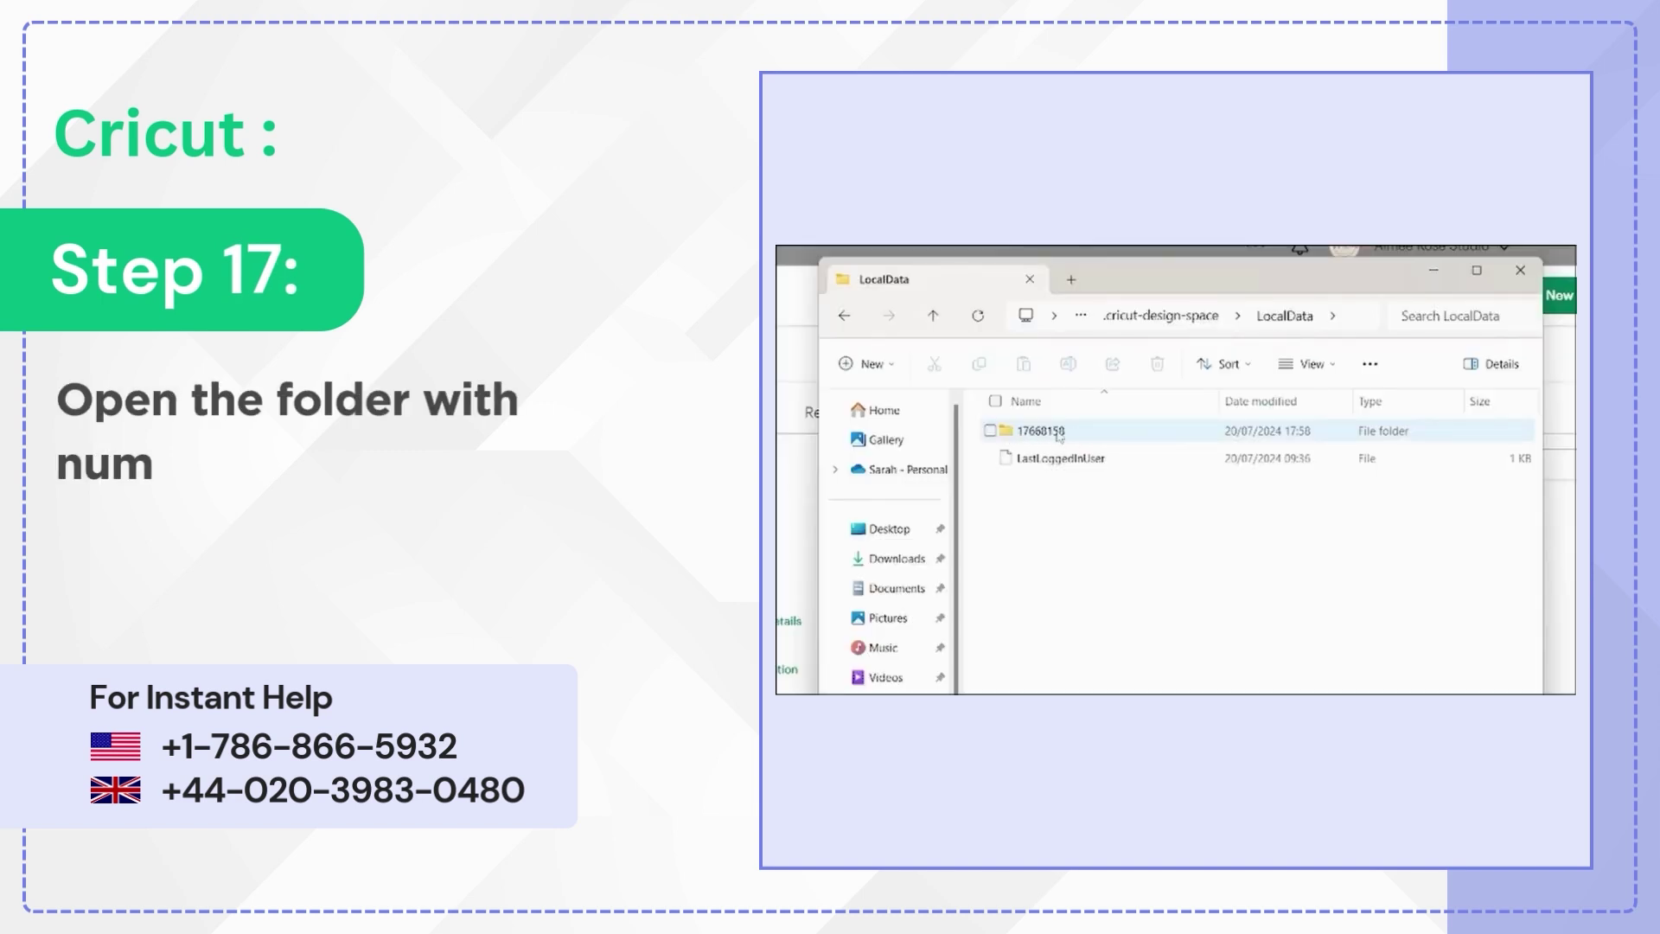
double_click(1030, 434)
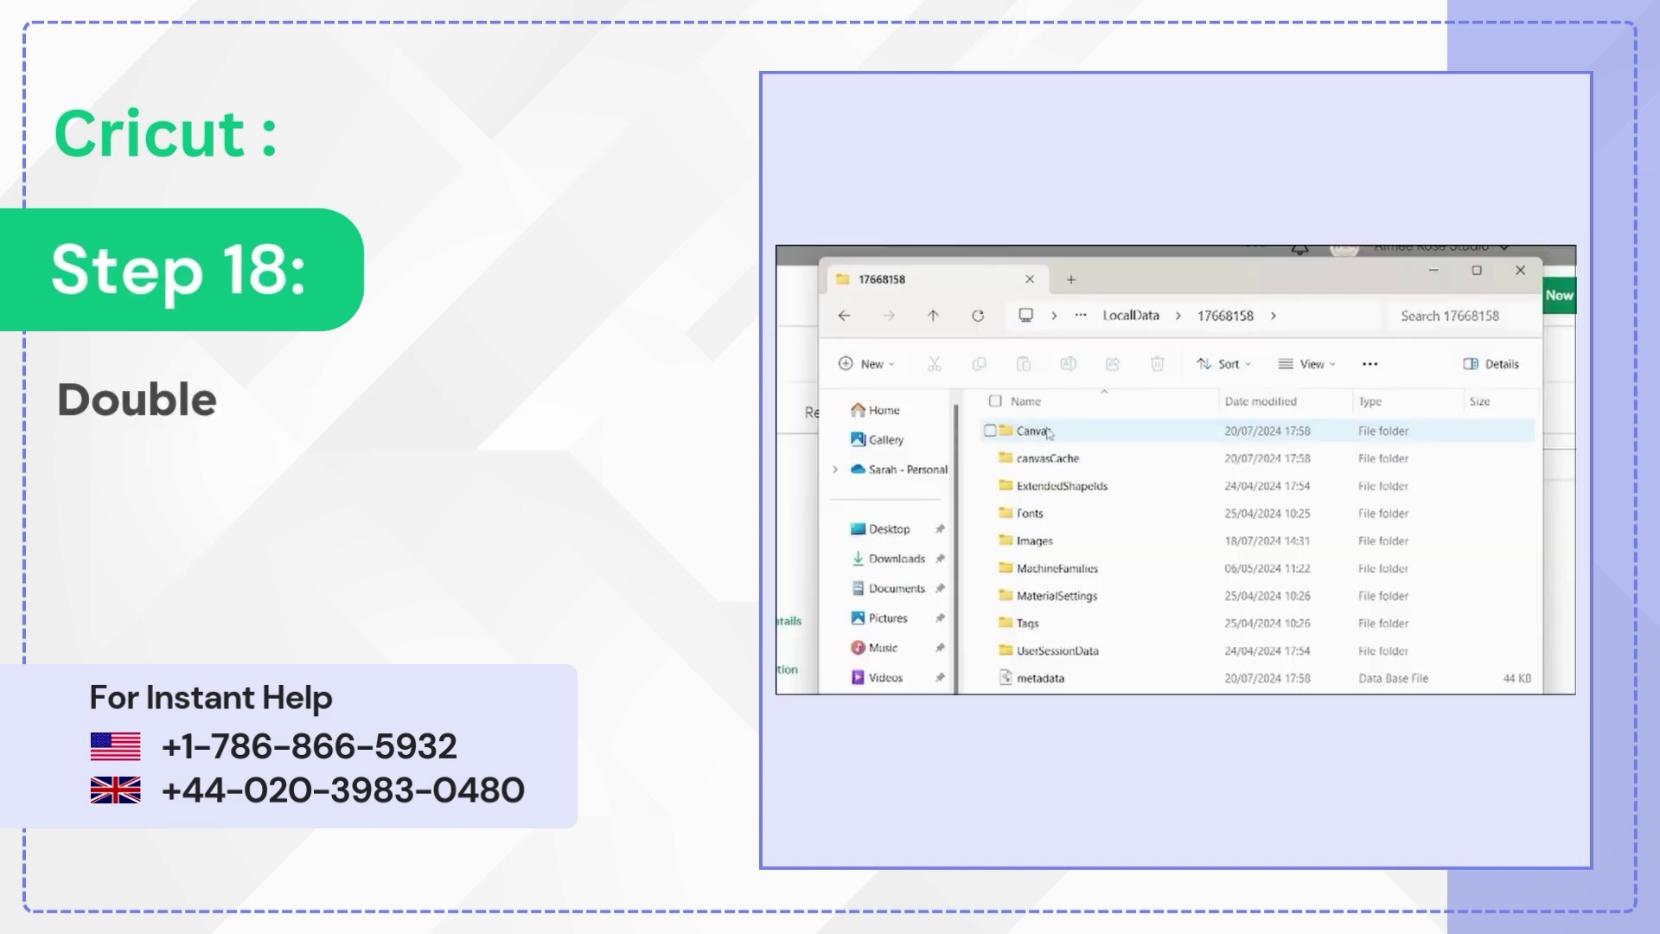
click(1062, 433)
double_click(1062, 434)
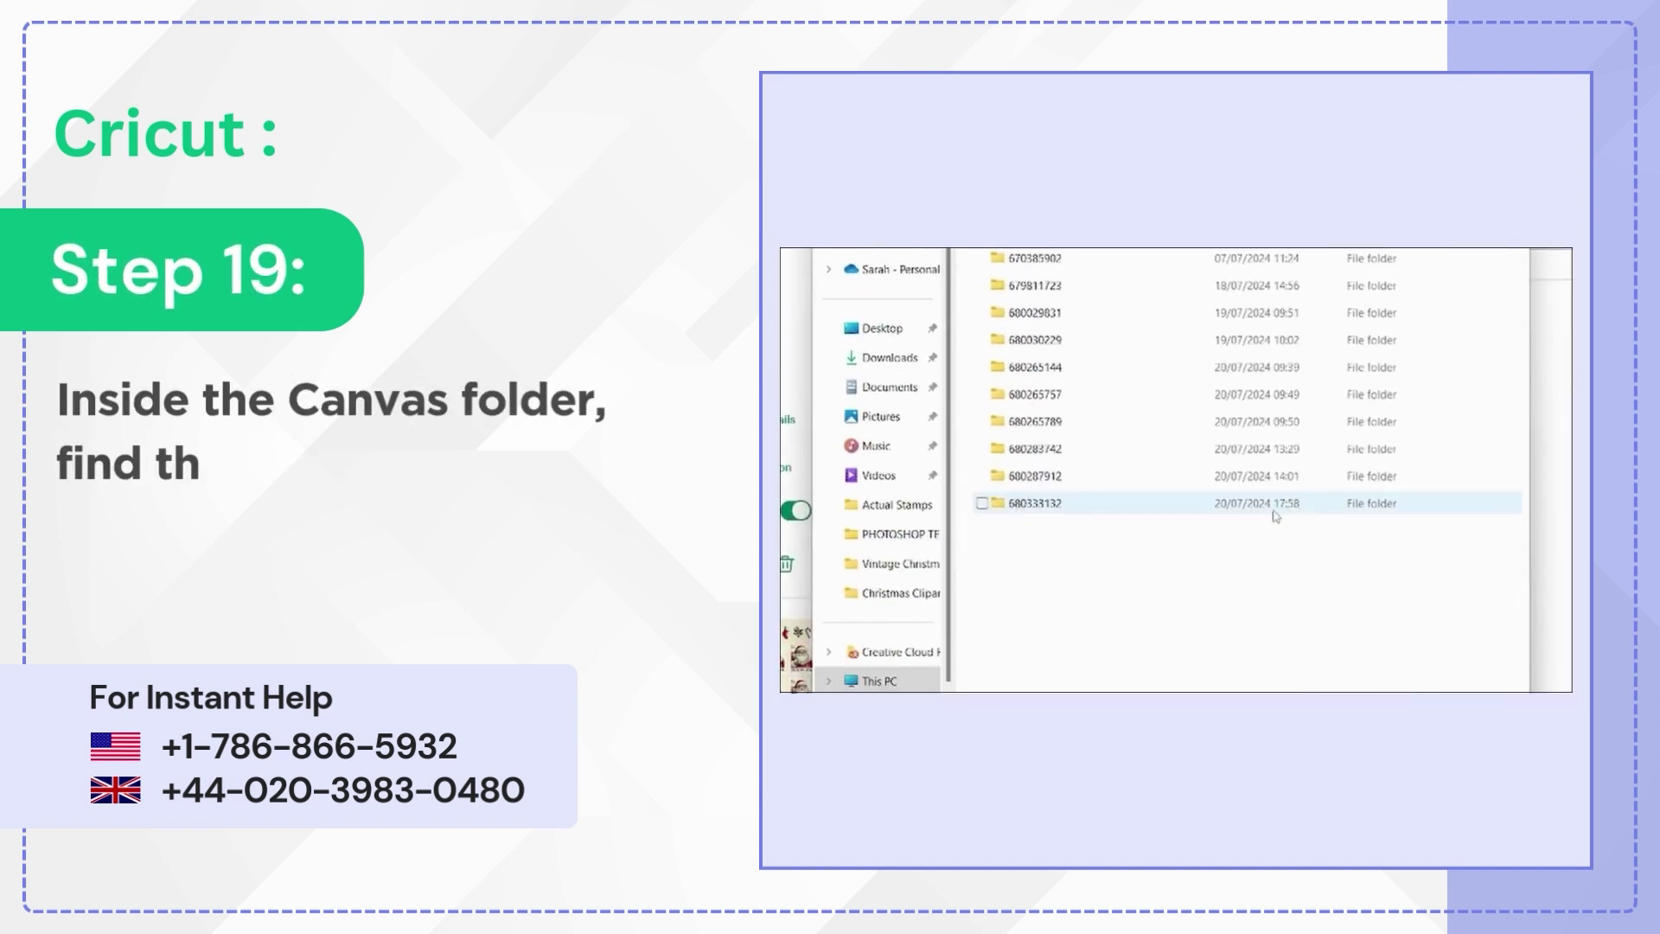
double_click(1048, 504)
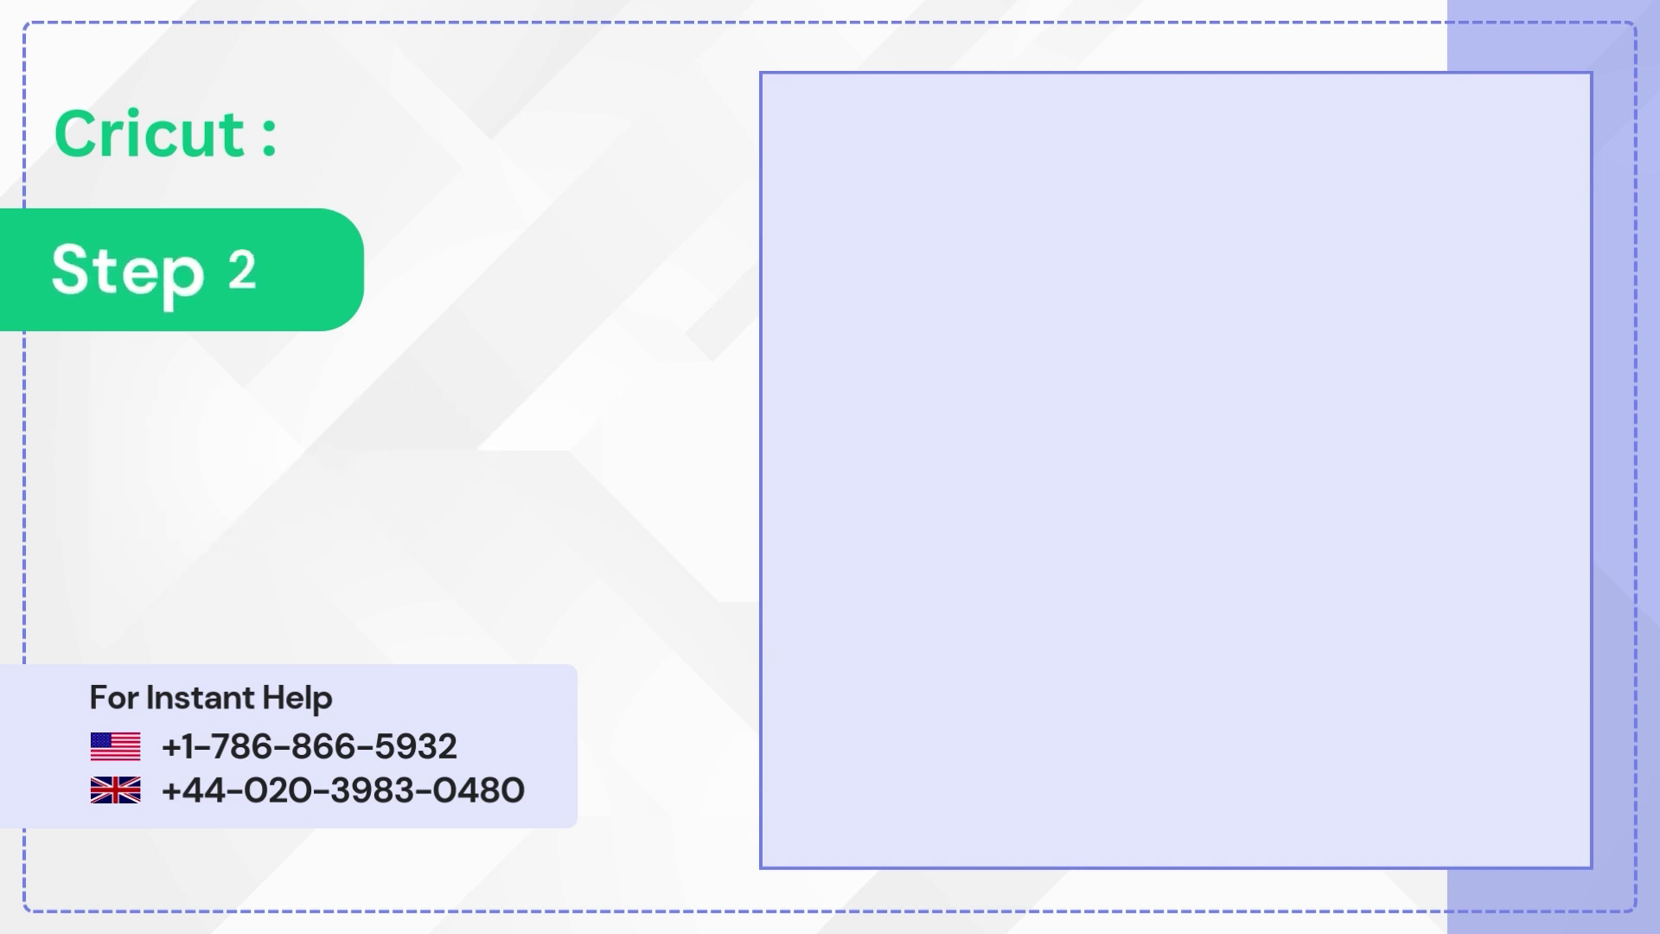
Open Preview.png of the North Pole Gingerbread Bakery design in Photos and choose Save as
double_click(1076, 490)
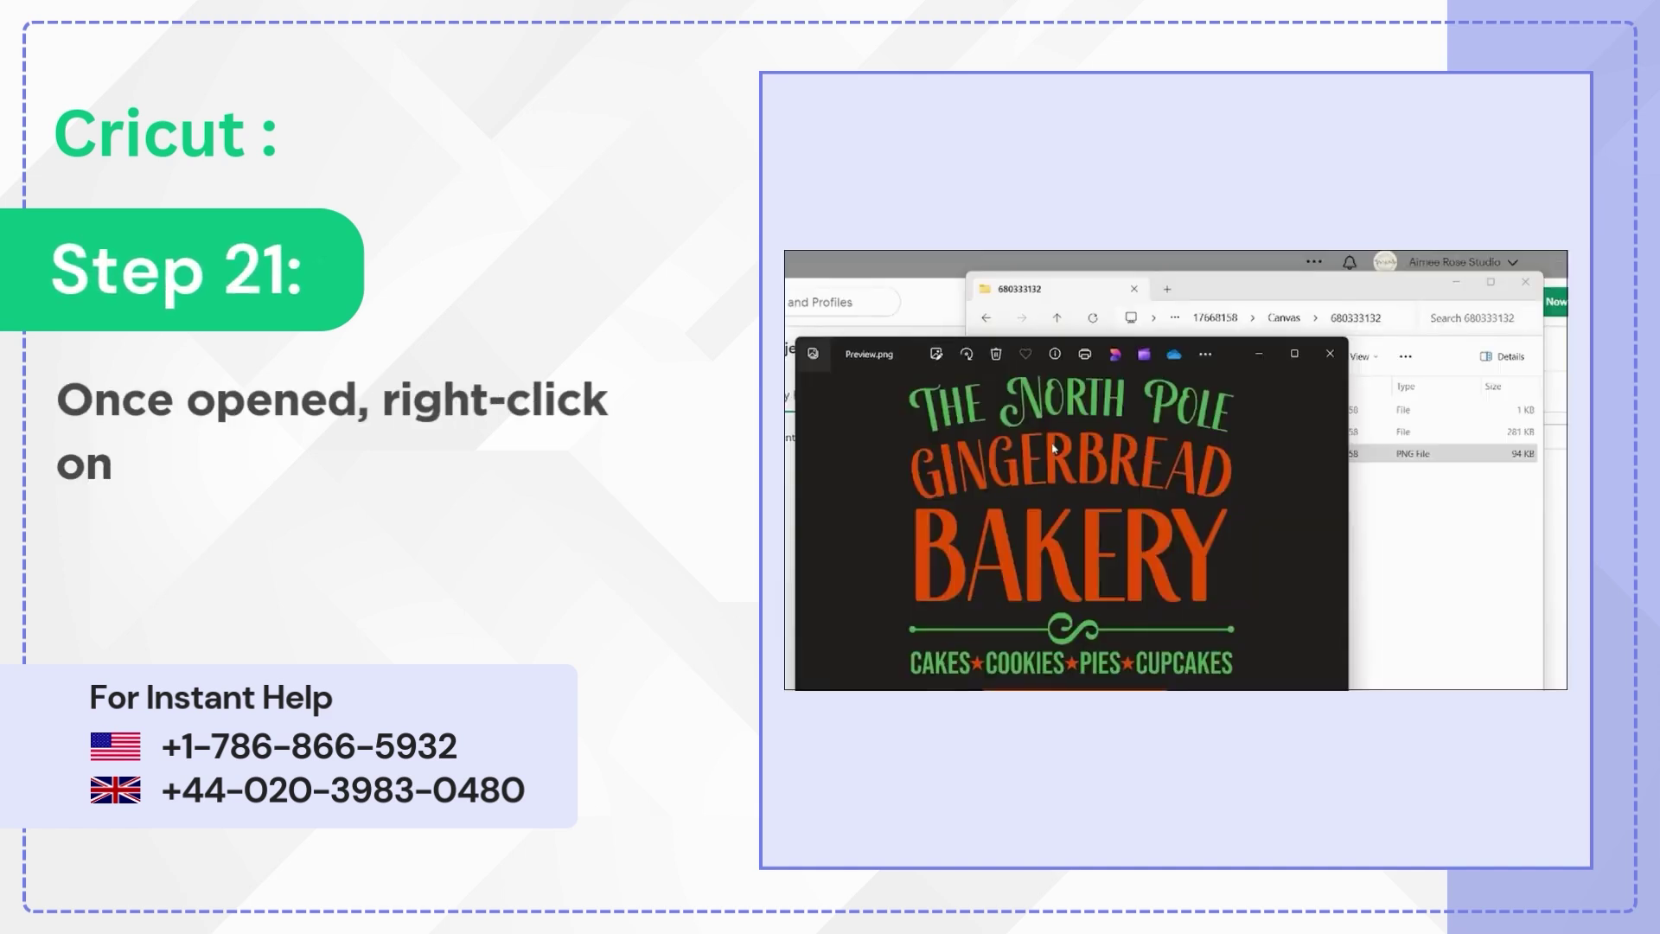
right_click(1057, 445)
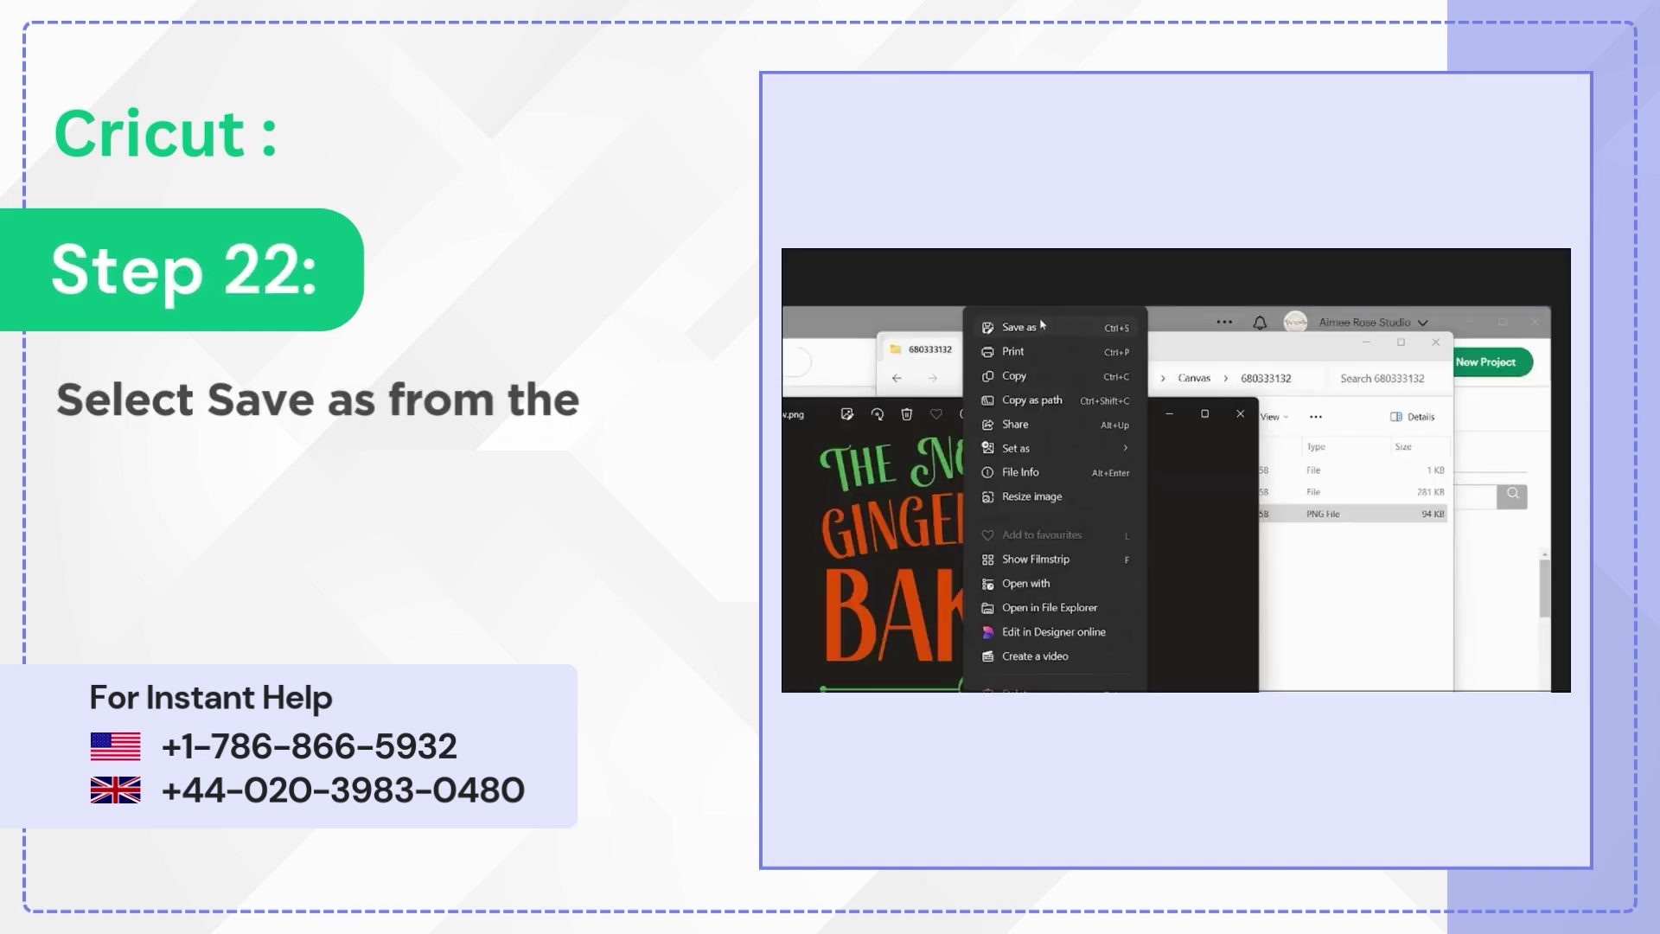
click(1043, 325)
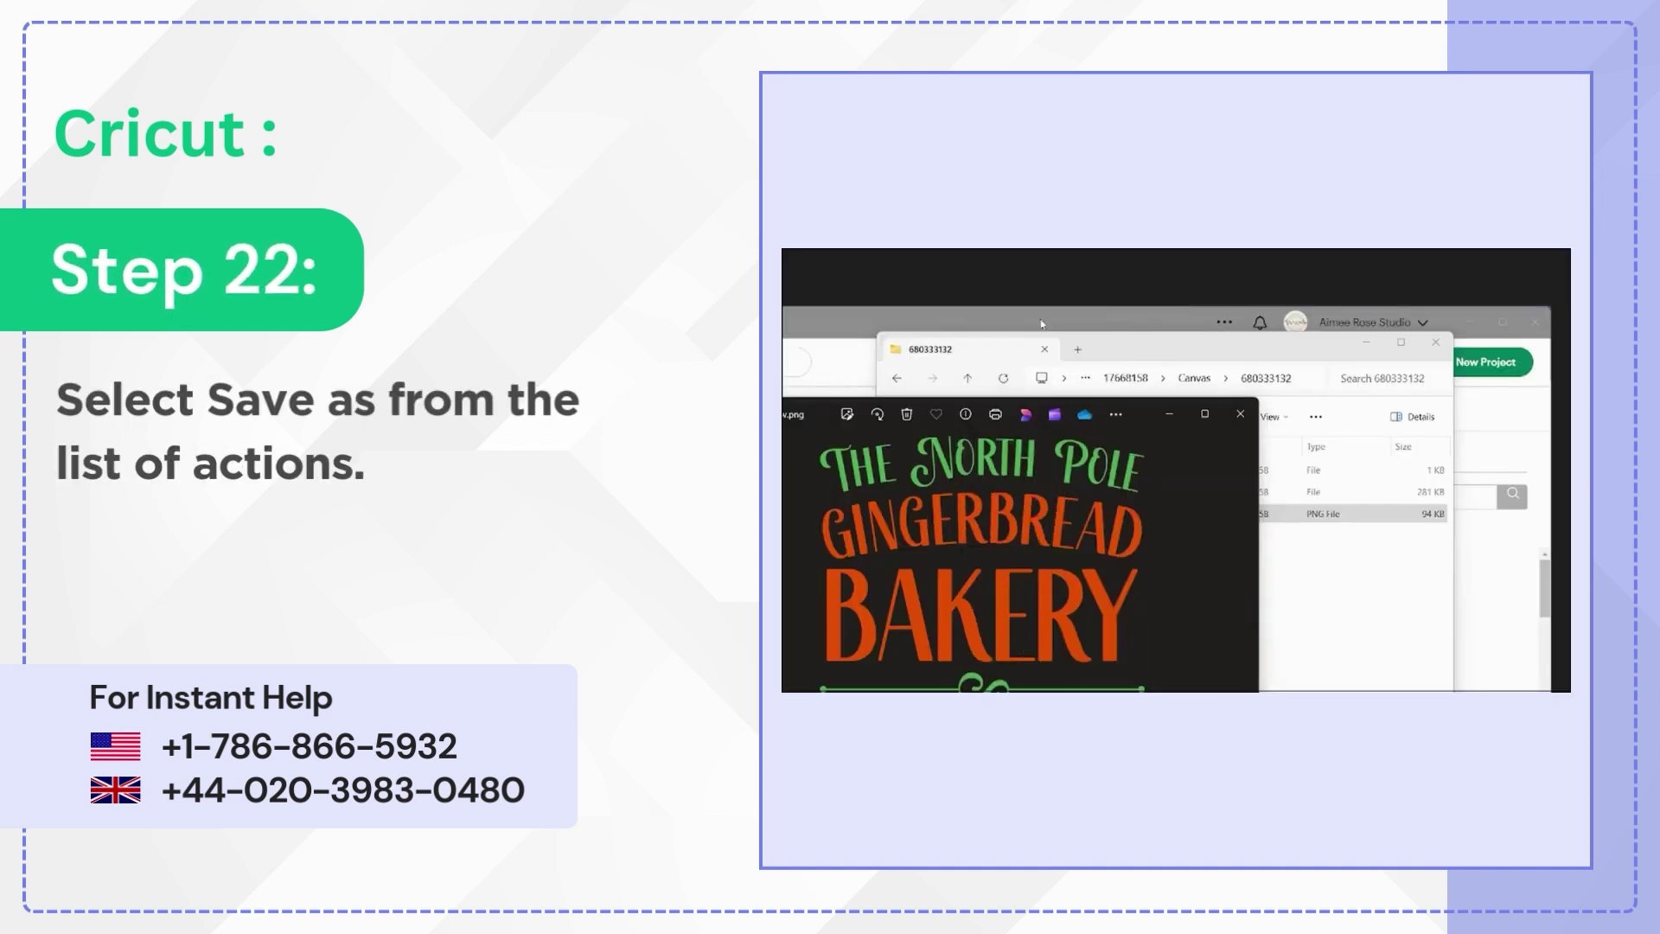